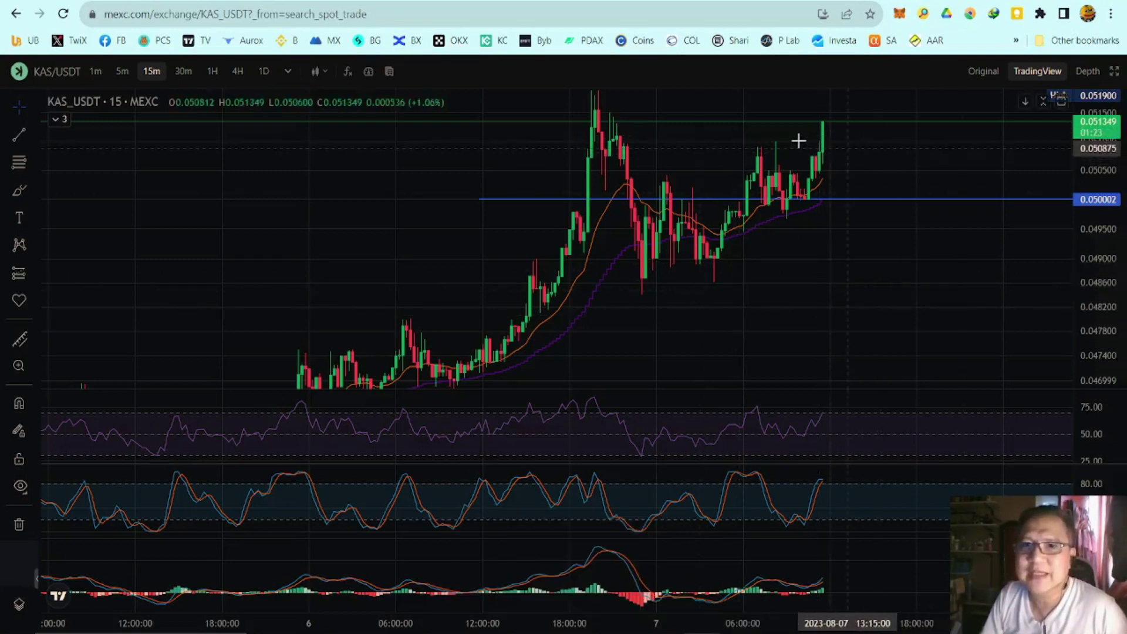
- Adjust Kaspa's 24-hour chart around the recent candles and the horizontal price line
{"action": "left_click_drag", "start_coordinate": [892, 214], "coordinate": [883, 270]}
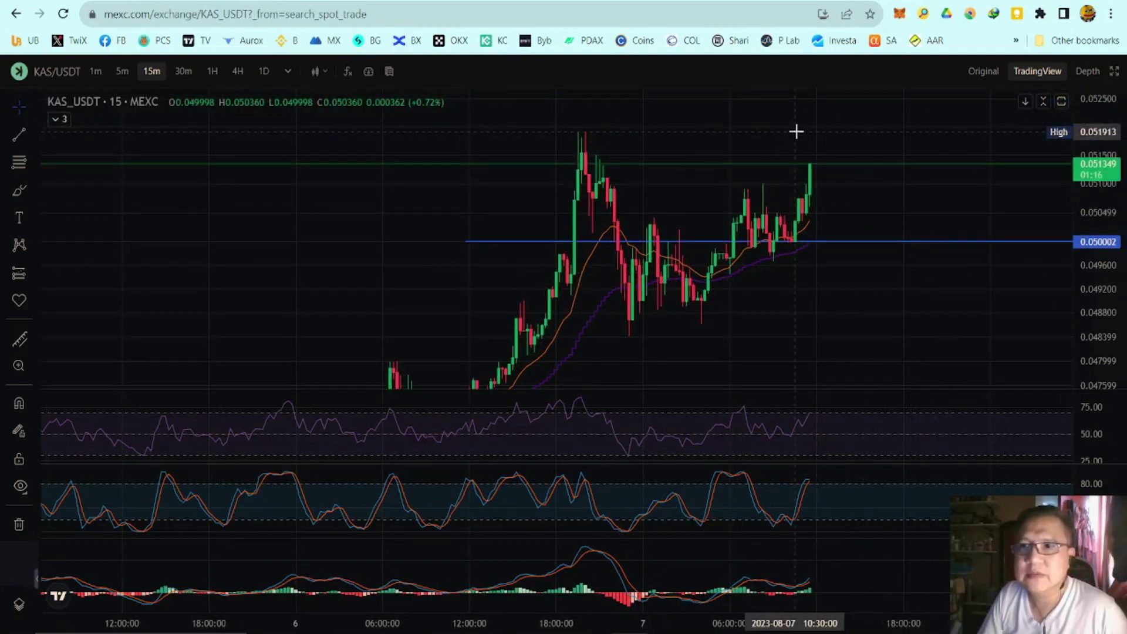
{"action": "left_click", "coordinate": [930, 238]}
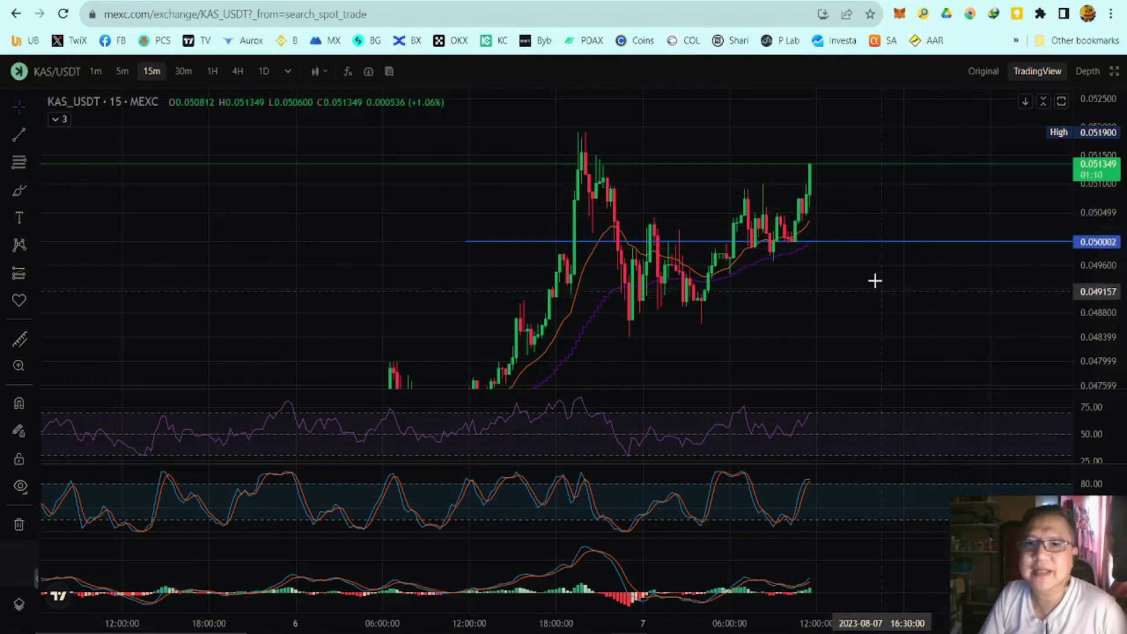
{"action": "left_click_drag", "start_coordinate": [872, 280], "coordinate": [863, 258]}
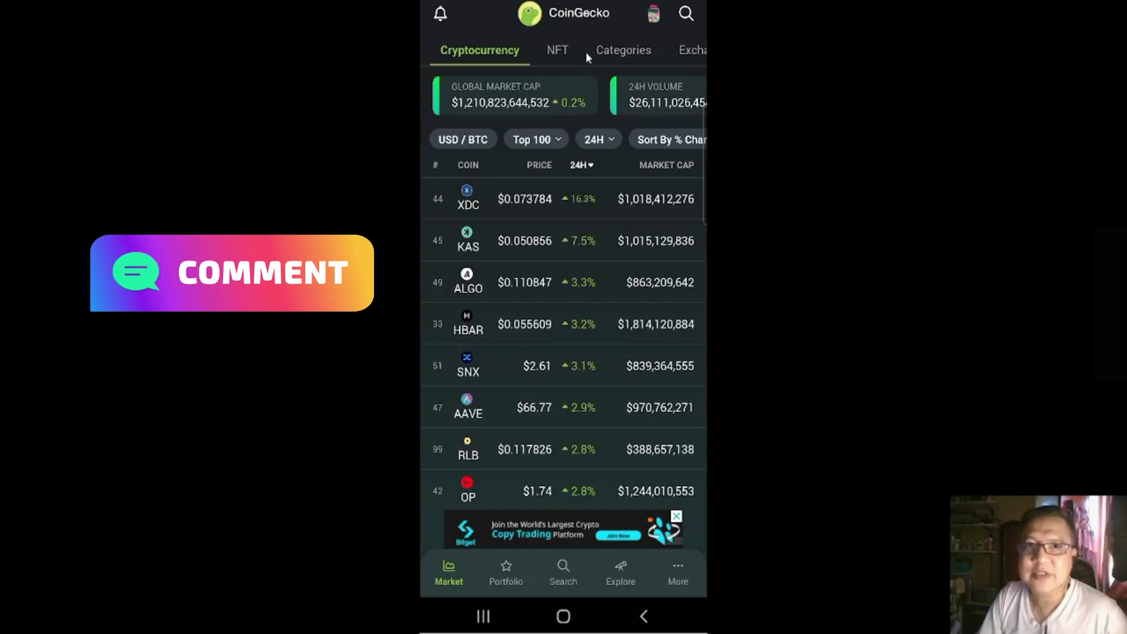
- Visit the Candy rewards page, then submit the 'Kas' search to see full results
{"action": "left_click", "coordinate": [652, 14]}
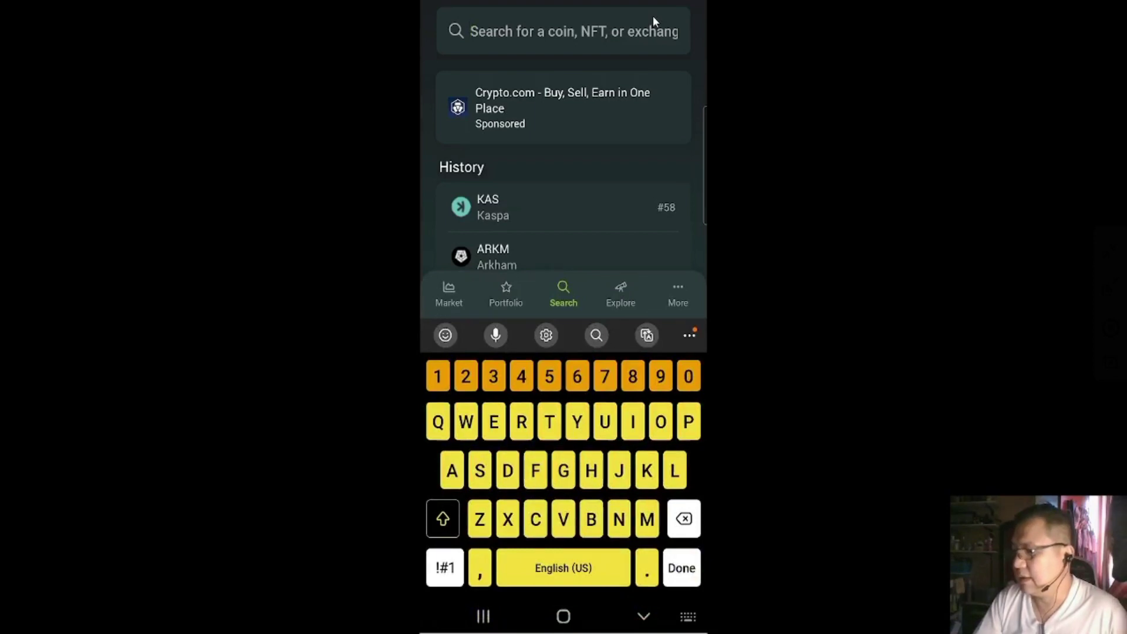
{"action": "type", "text": "Kas"}
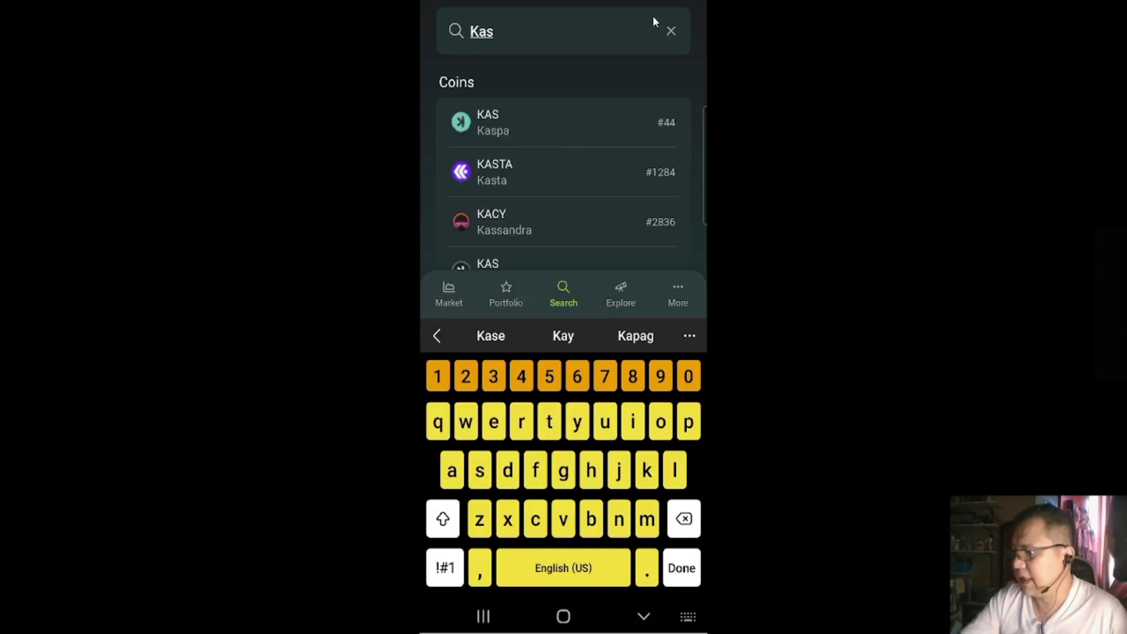
{"action": "key", "text": "Return"}
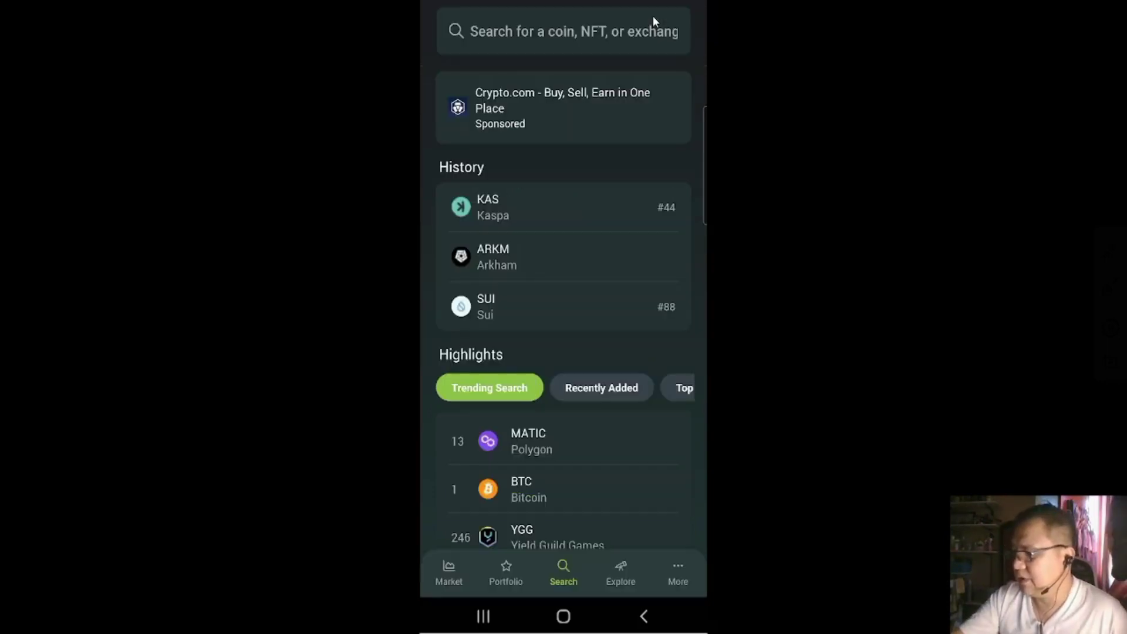
{"action": "scroll", "coordinate": [652, 16], "scroll_direction": "down", "scroll_amount": 3}
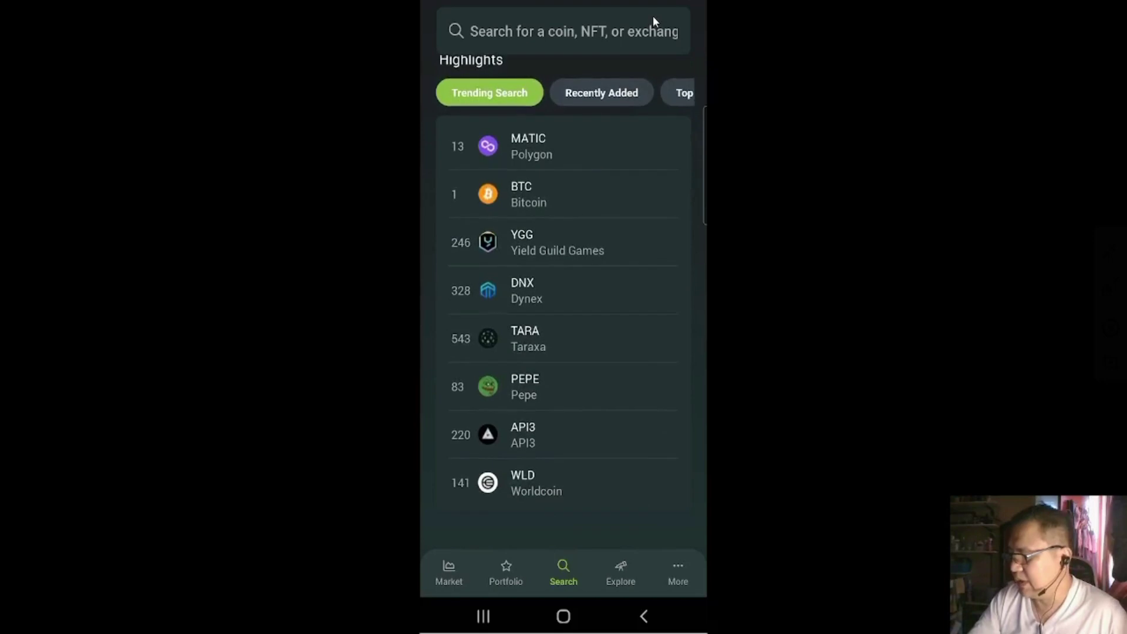
{"action": "scroll", "coordinate": [653, 16], "scroll_direction": "up", "scroll_amount": 5}
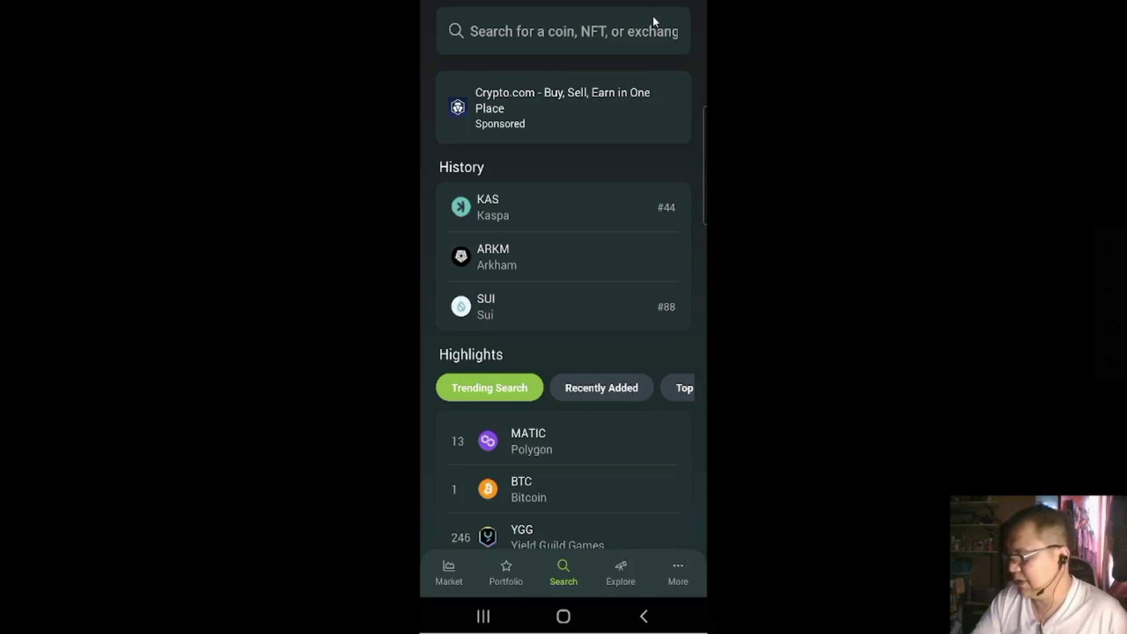
{"action": "scroll", "coordinate": [652, 16], "scroll_direction": "down", "scroll_amount": 1}
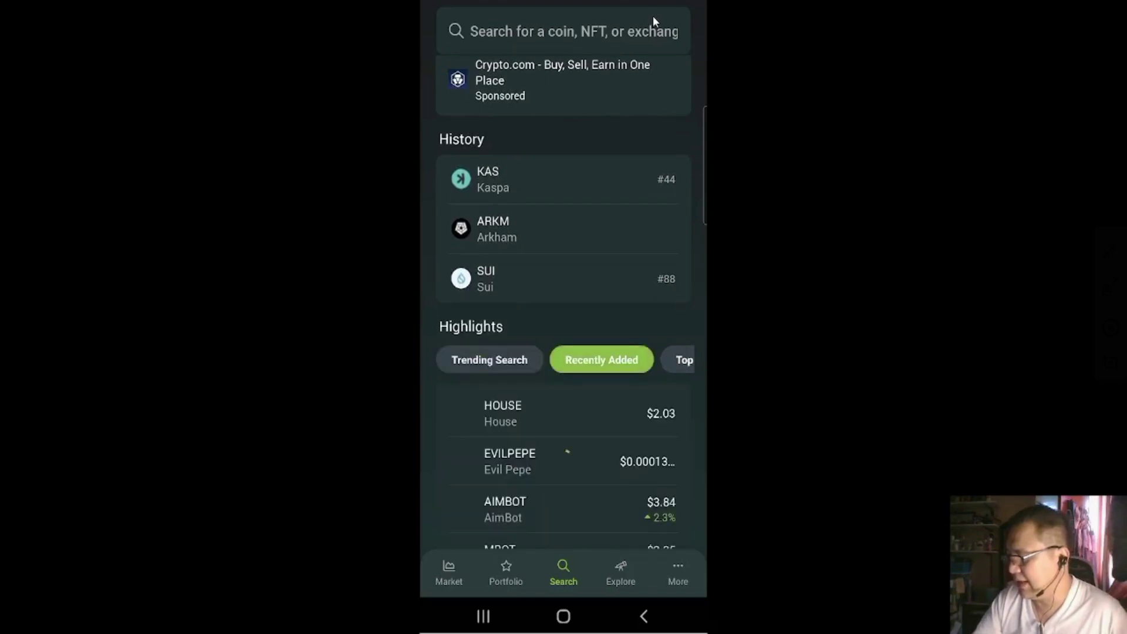
{"action": "scroll", "coordinate": [653, 17], "scroll_direction": "down", "scroll_amount": 3}
{"action": "scroll", "coordinate": [652, 17], "scroll_direction": "up", "scroll_amount": 1}
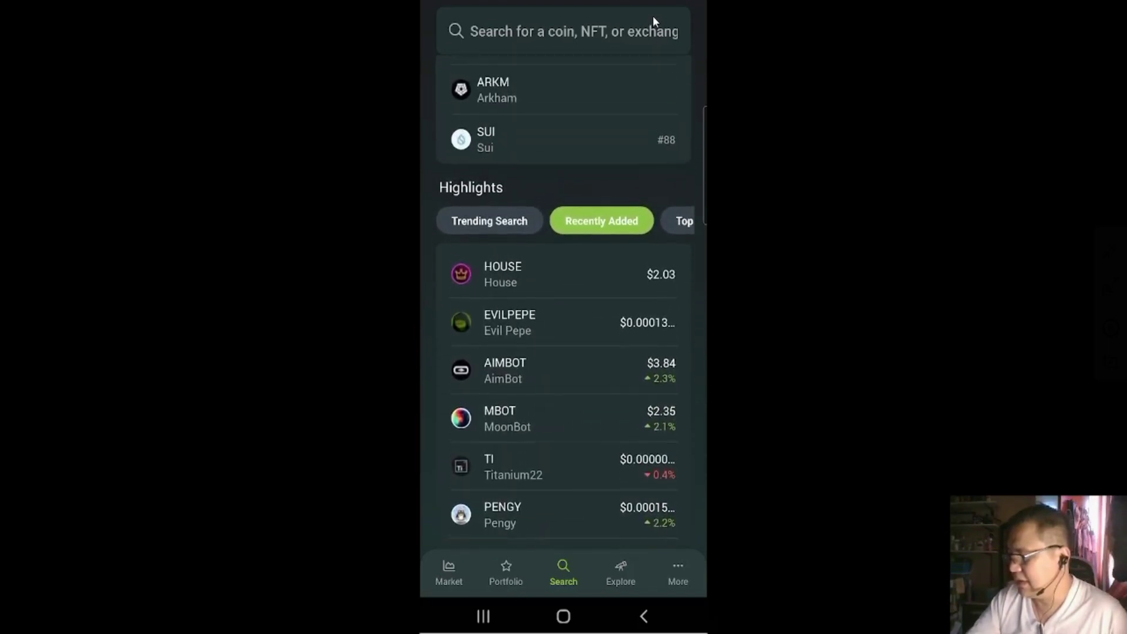
{"action": "scroll", "coordinate": [653, 16], "scroll_direction": "right", "scroll_amount": 3}
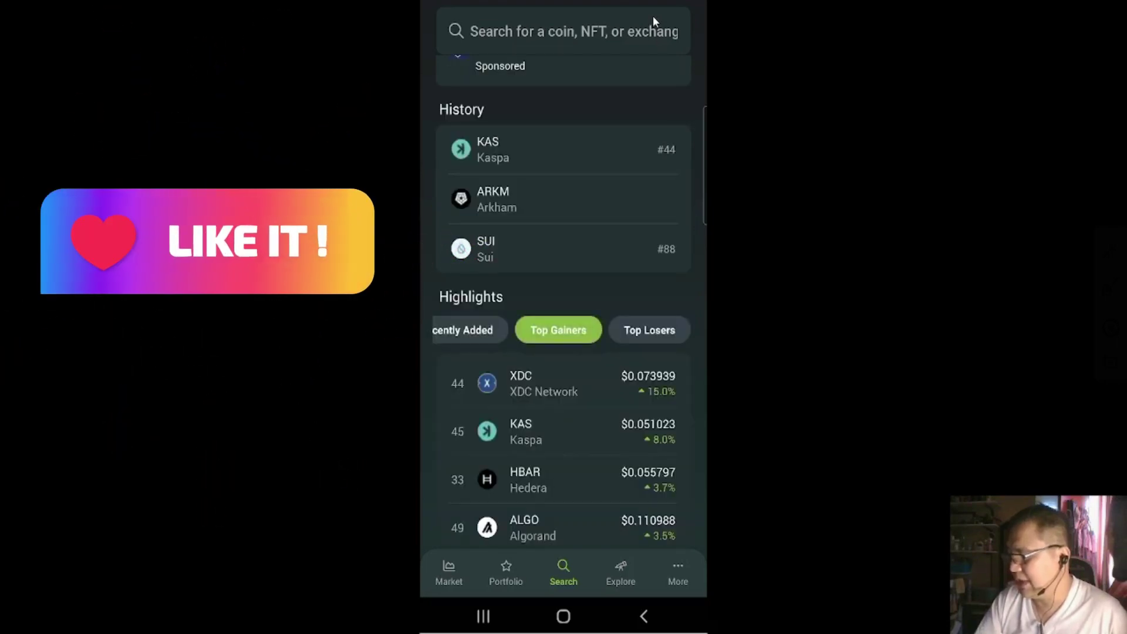
{"action": "scroll", "coordinate": [652, 16], "scroll_direction": "down", "scroll_amount": 3}
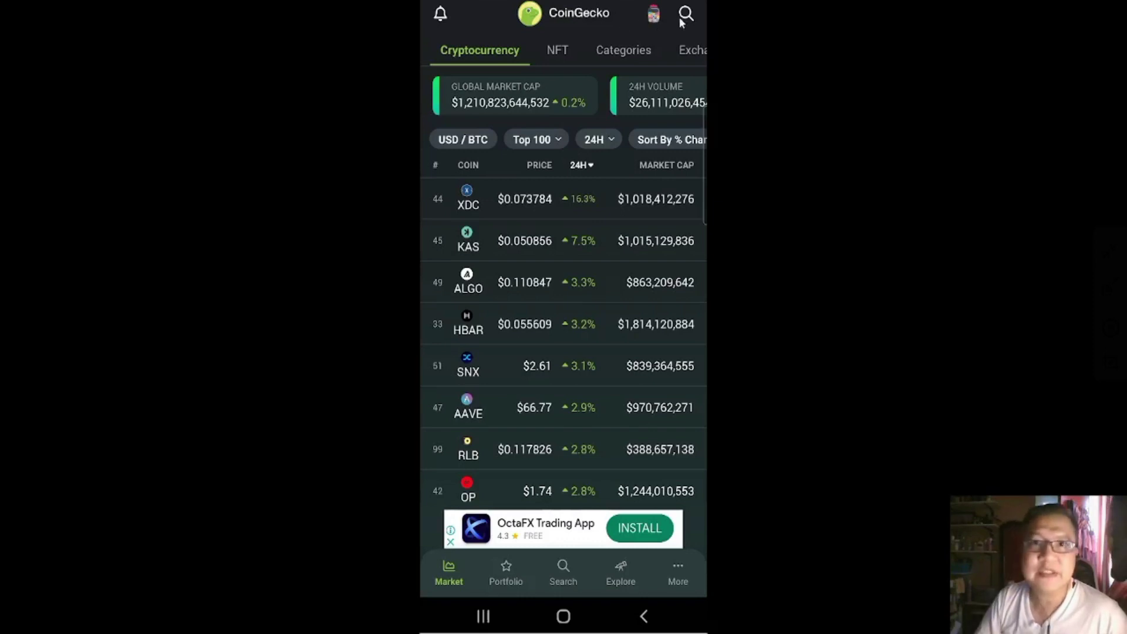
- Browse the Categories and Exchanges rankings, returning from derivatives to spot exchanges
{"action": "left_click", "coordinate": [616, 59]}
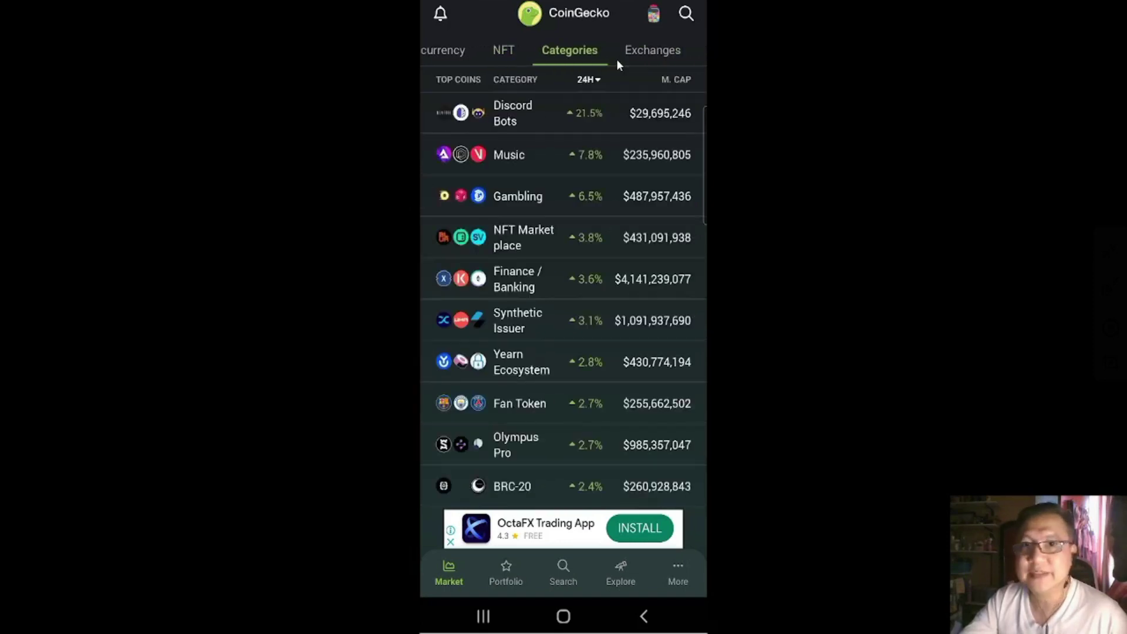
{"action": "left_click", "coordinate": [616, 59]}
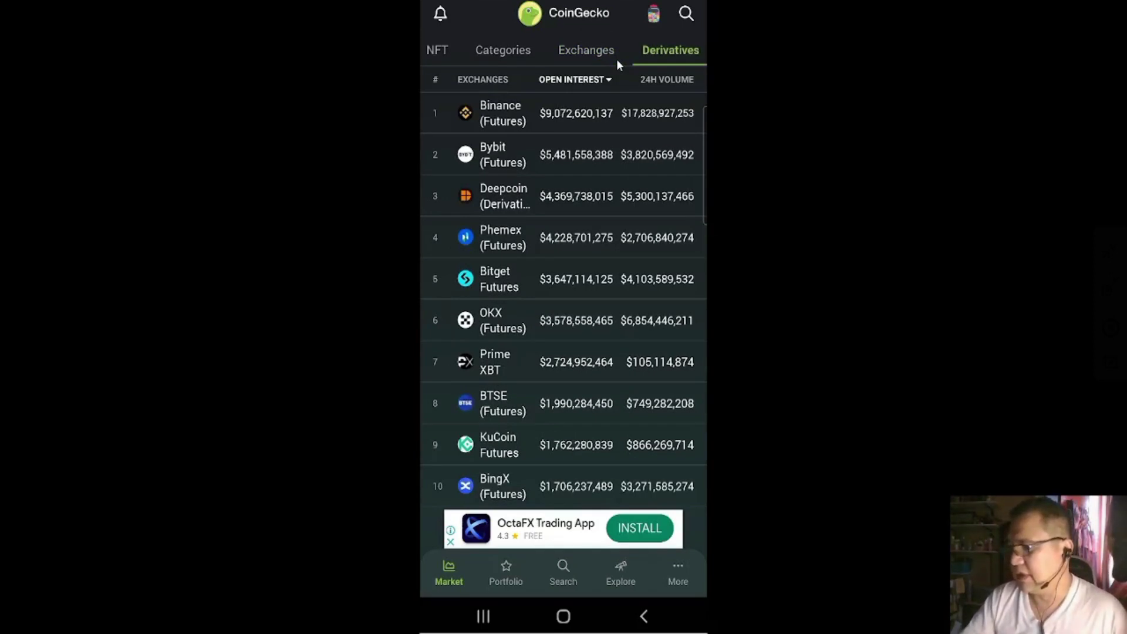
{"action": "left_click", "coordinate": [616, 59]}
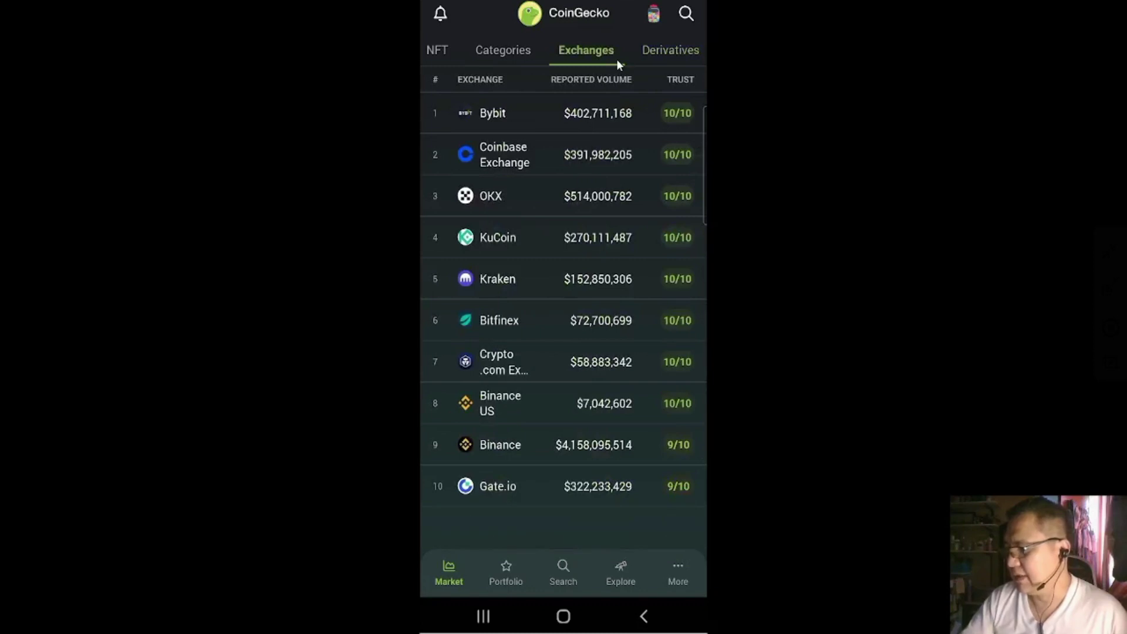
{"action": "scroll", "coordinate": [616, 60], "scroll_direction": "up", "scroll_amount": 2}
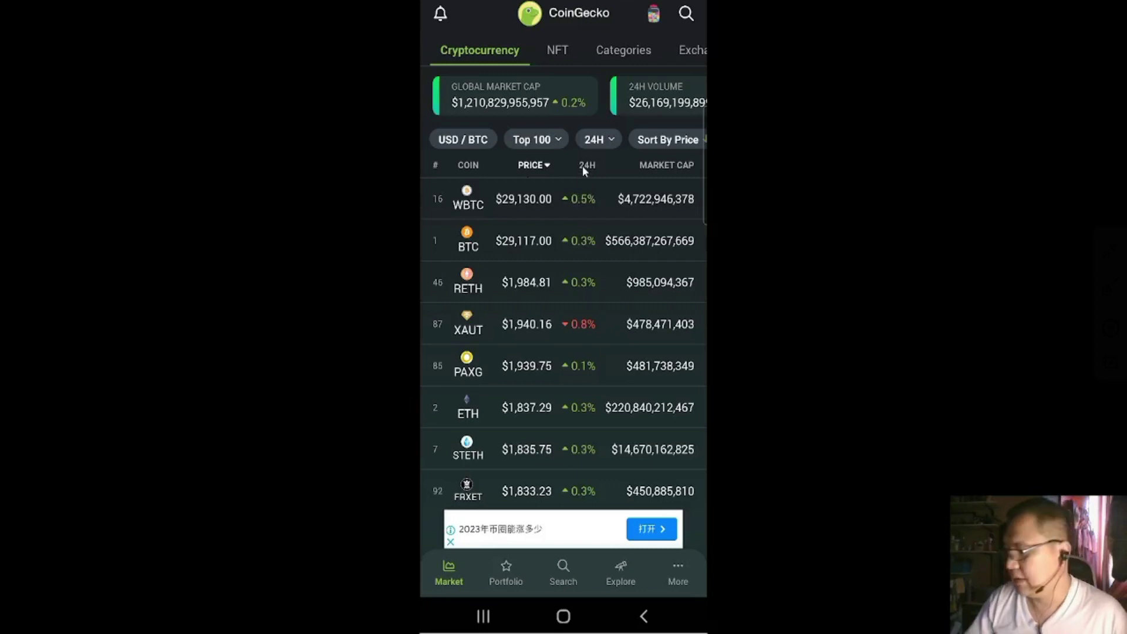
- Re-sort the coin table by market cap so BTC ranks first, then dismiss the sort sheet
{"action": "left_click", "coordinate": [652, 166]}
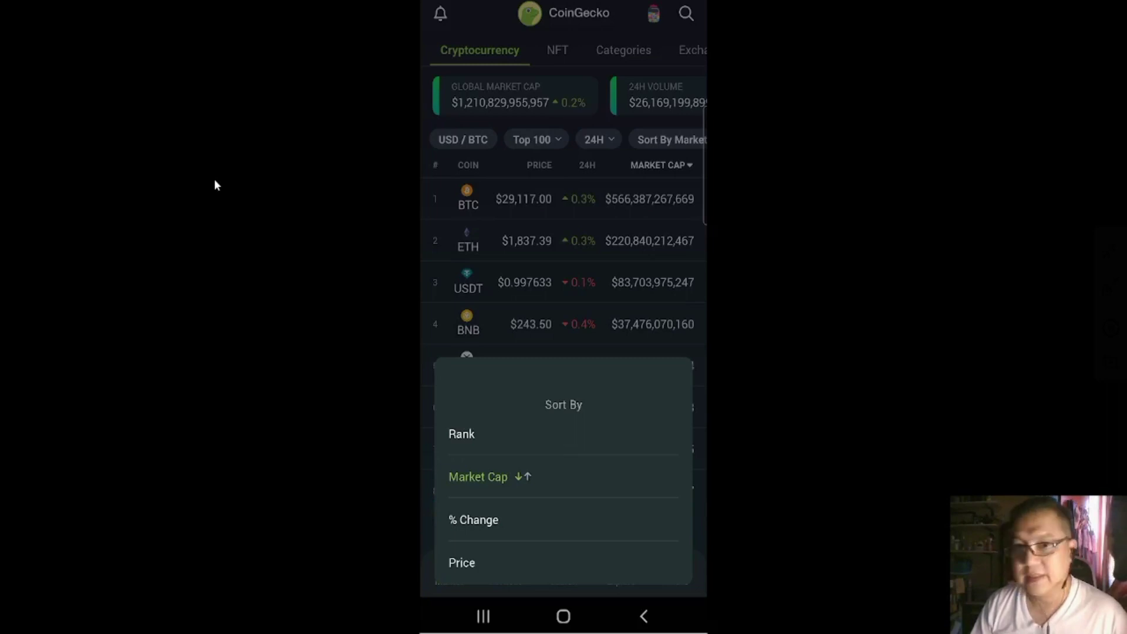
{"action": "key", "text": "Escape"}
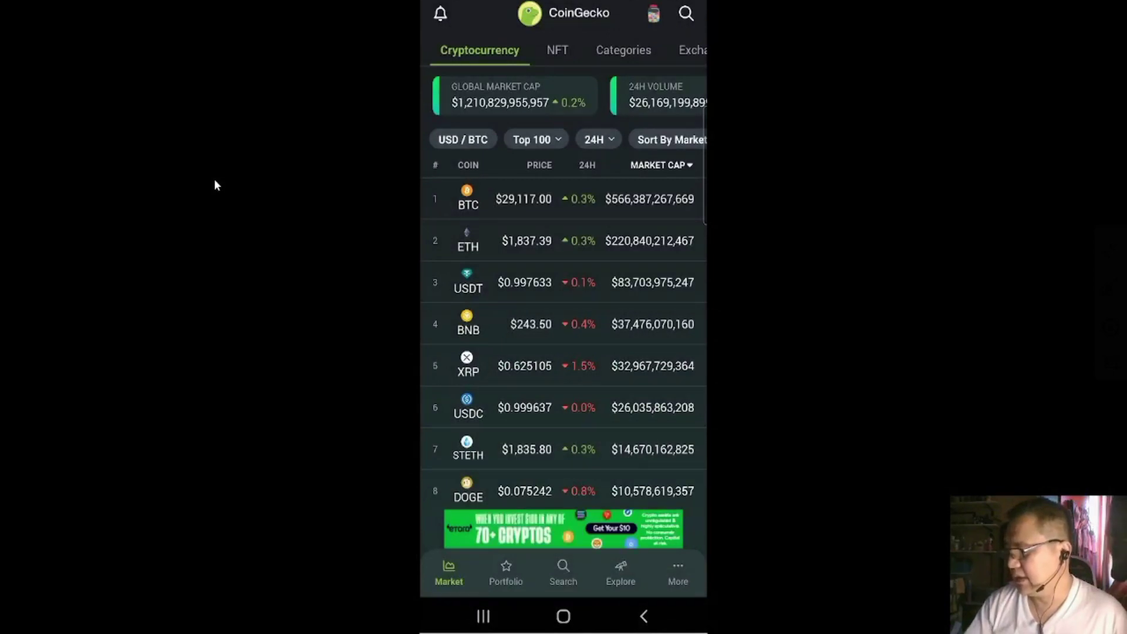
{"action": "scroll", "coordinate": [564, 288], "scroll_direction": "down", "scroll_amount": 5}
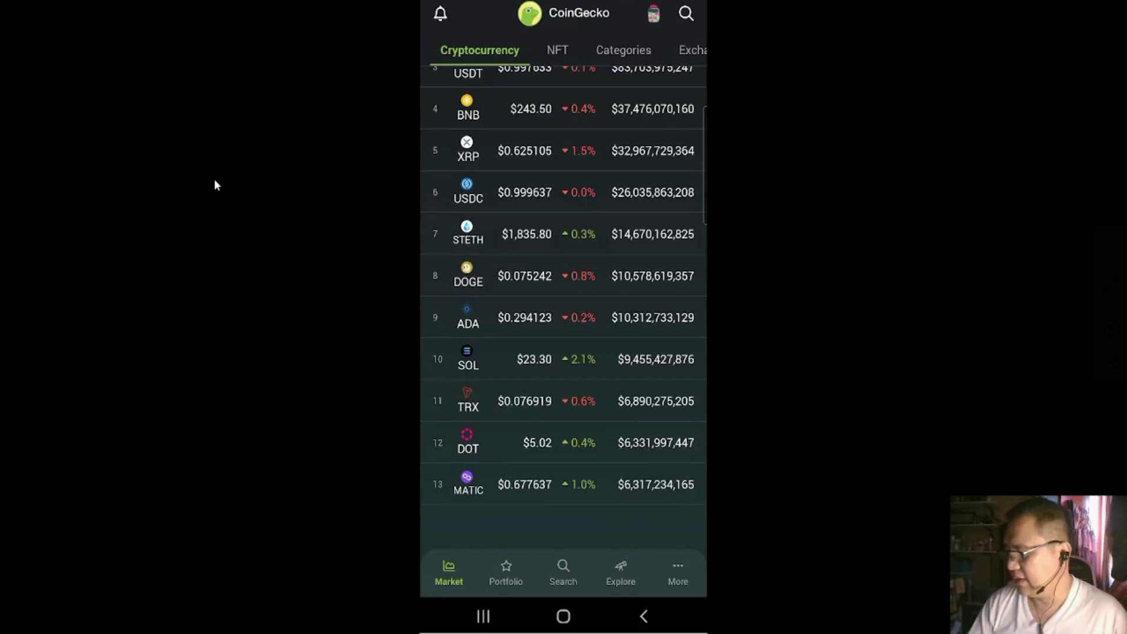
{"action": "scroll", "coordinate": [563, 288], "scroll_direction": "down", "scroll_amount": 3}
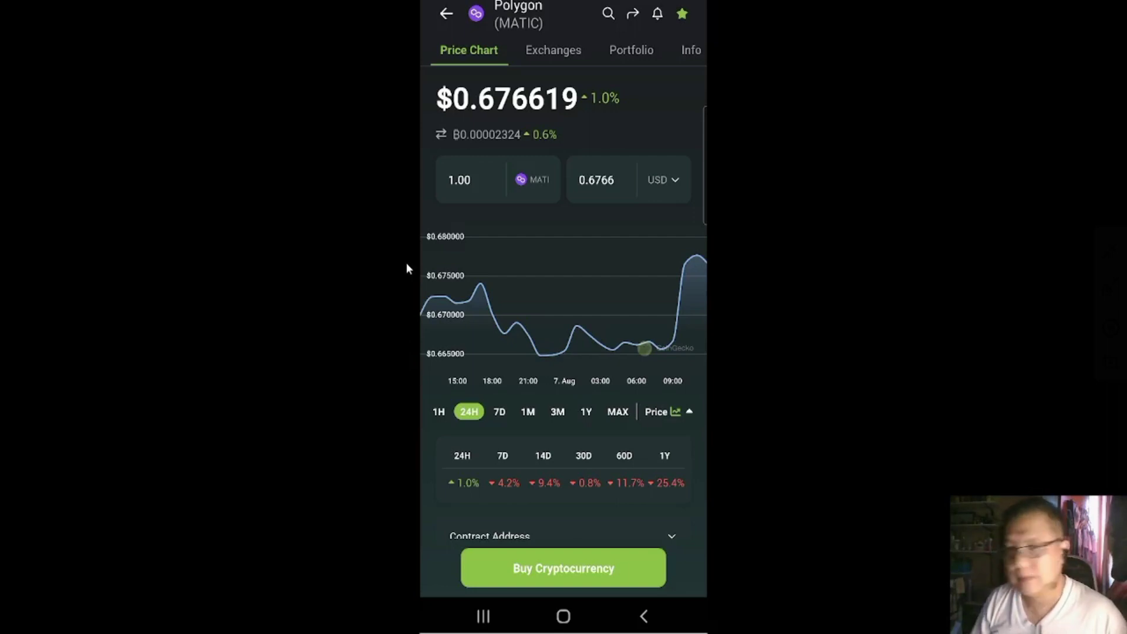
- Switch Polygon's price chart to the MAX range covering 2020 through 2023
{"action": "left_click", "coordinate": [408, 413]}
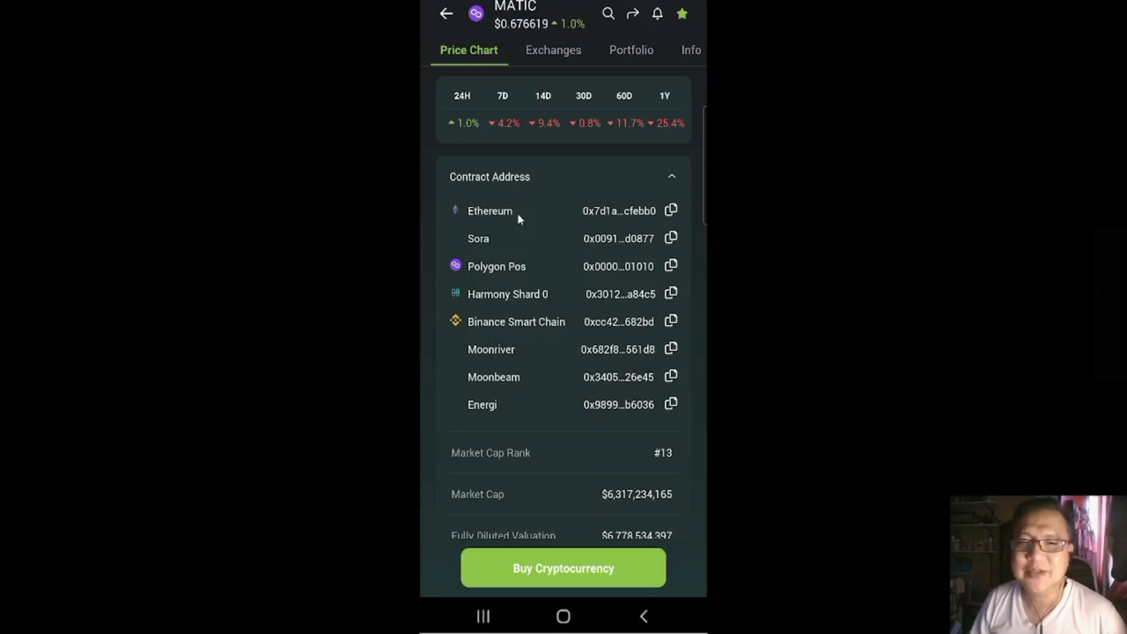
{"action": "scroll", "coordinate": [517, 214], "scroll_direction": "down", "scroll_amount": 5}
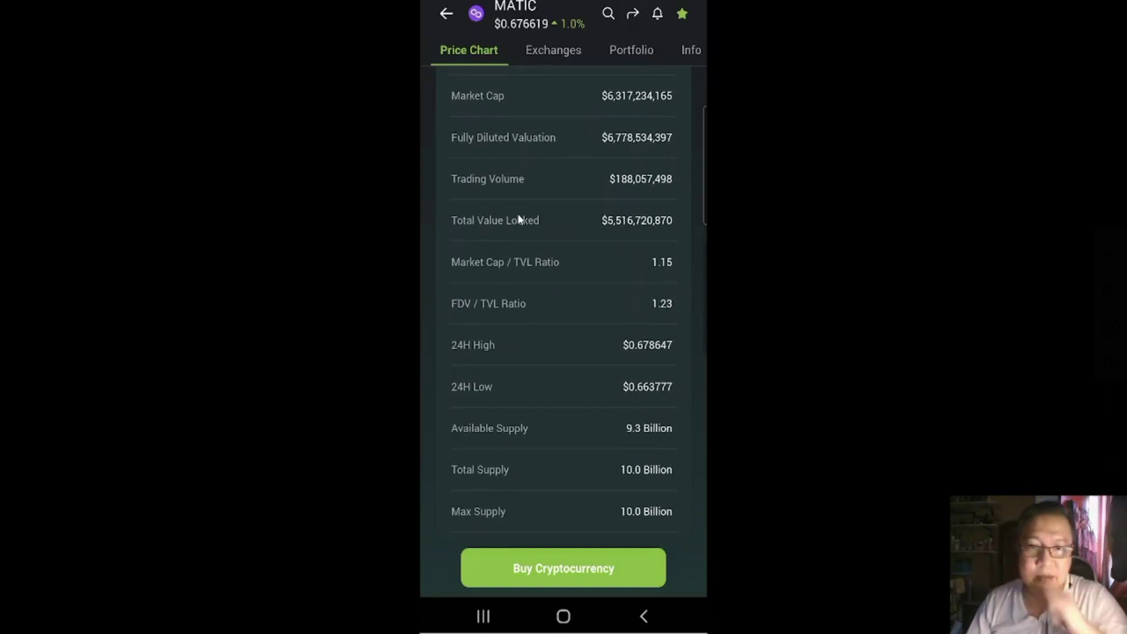
{"action": "scroll", "coordinate": [517, 213], "scroll_direction": "down", "scroll_amount": 1}
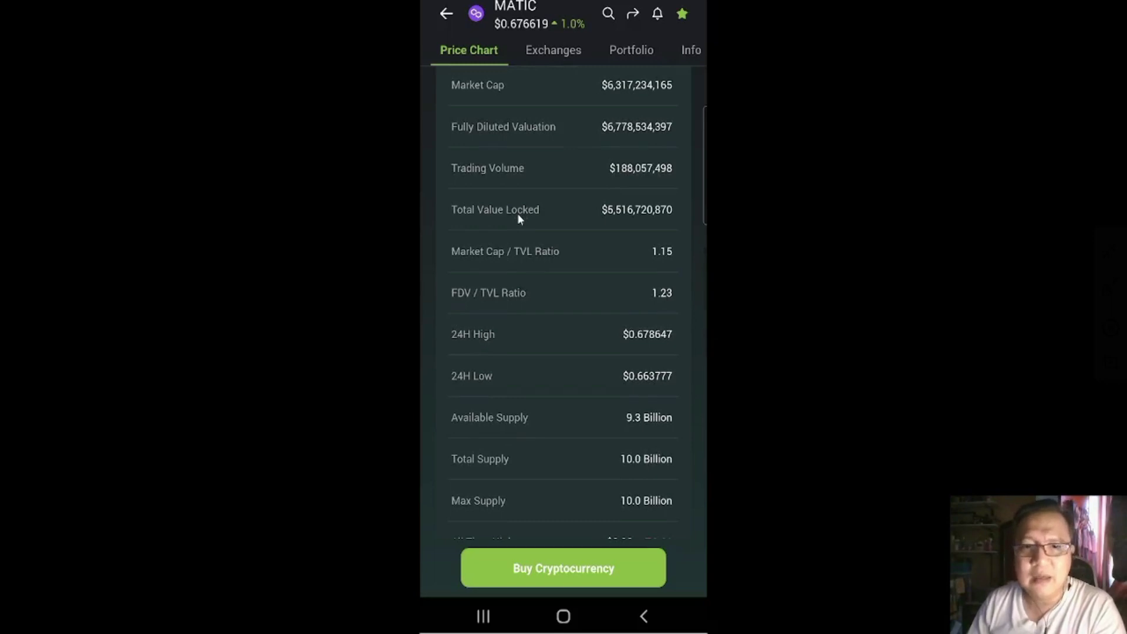
{"action": "scroll", "coordinate": [518, 215], "scroll_direction": "down", "scroll_amount": 2}
{"action": "scroll", "coordinate": [517, 219], "scroll_direction": "down", "scroll_amount": 1}
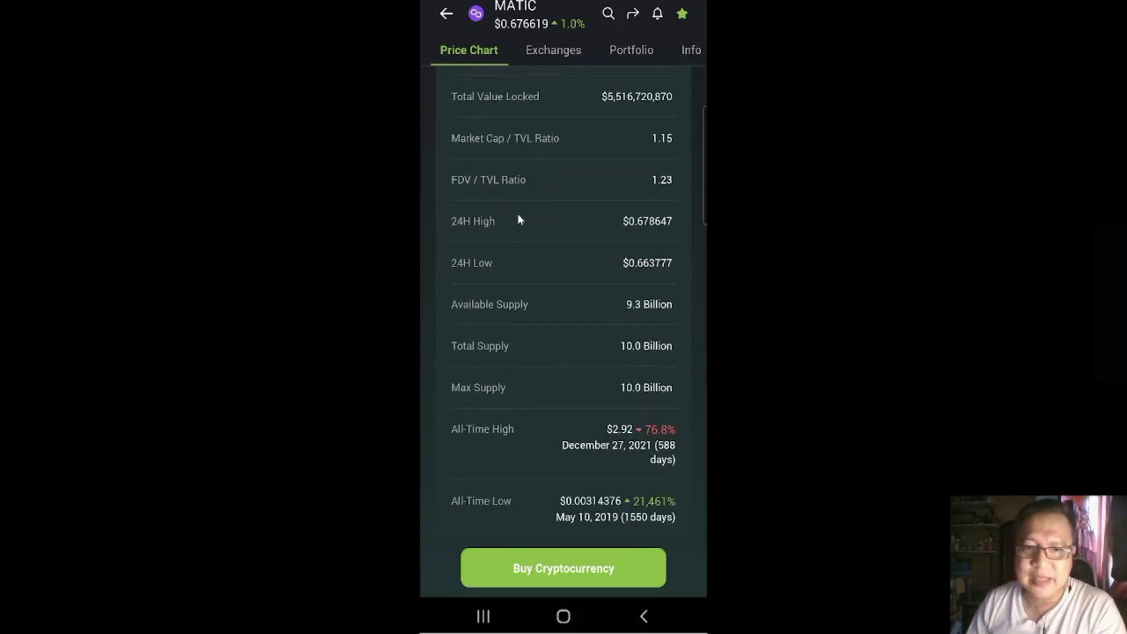
{"action": "scroll", "coordinate": [518, 220], "scroll_direction": "down", "scroll_amount": 2}
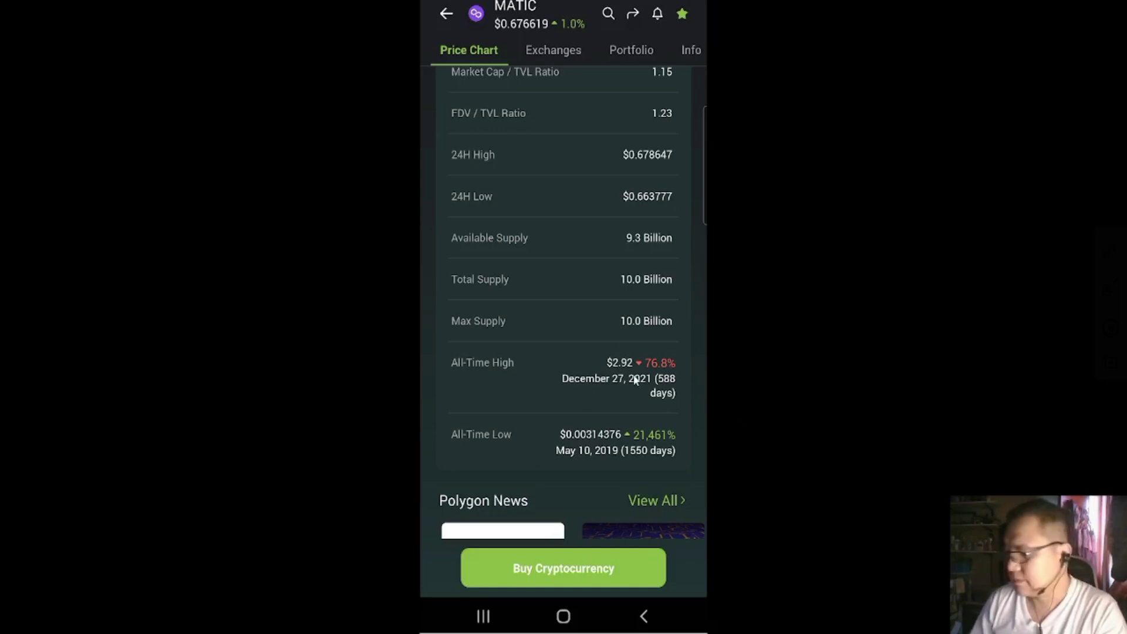
{"action": "scroll", "coordinate": [634, 379], "scroll_direction": "down", "scroll_amount": 5}
{"action": "scroll", "coordinate": [635, 379], "scroll_direction": "down", "scroll_amount": 2}
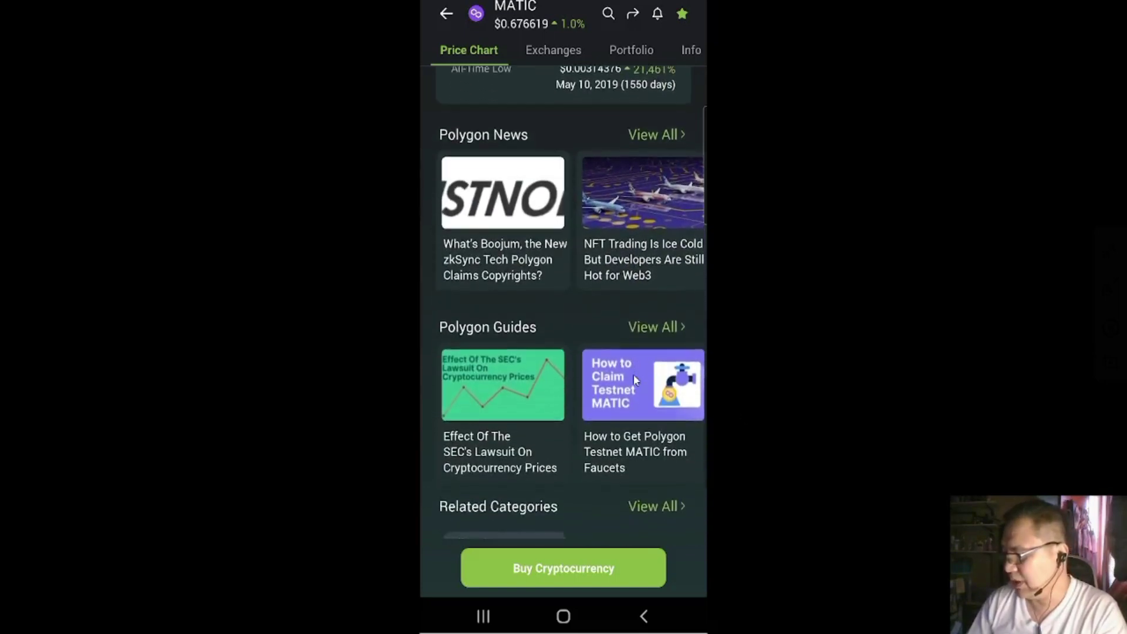
{"action": "scroll", "coordinate": [633, 380], "scroll_direction": "down", "scroll_amount": 2}
{"action": "scroll", "coordinate": [632, 379], "scroll_direction": "down", "scroll_amount": 3}
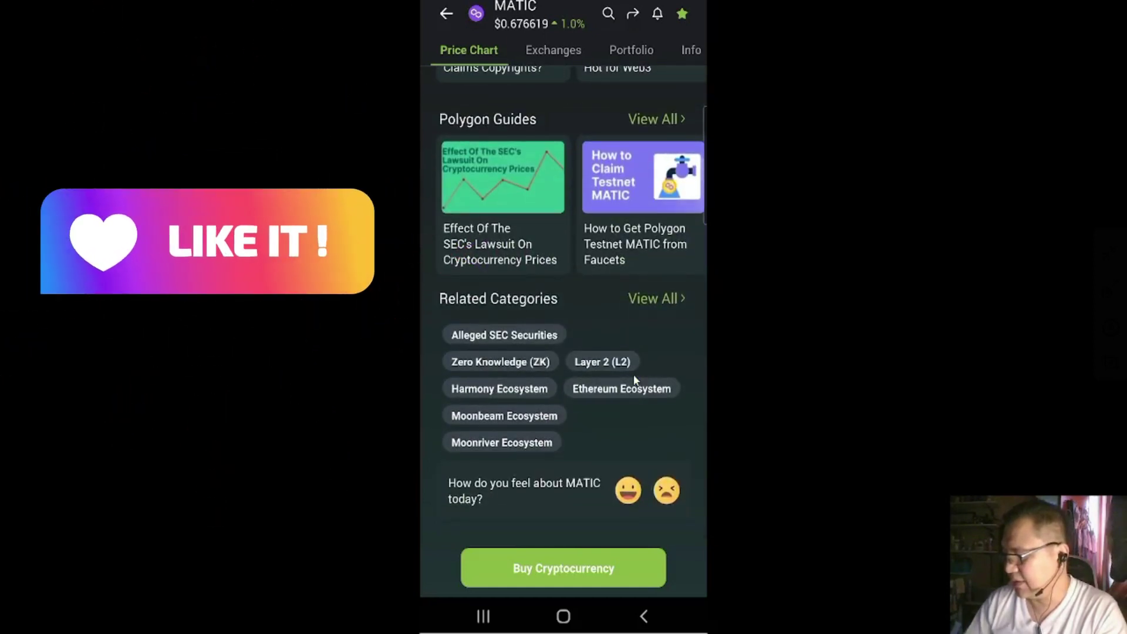
{"action": "scroll", "coordinate": [634, 378], "scroll_direction": "up", "scroll_amount": 10}
{"action": "scroll", "coordinate": [633, 378], "scroll_direction": "up", "scroll_amount": 5}
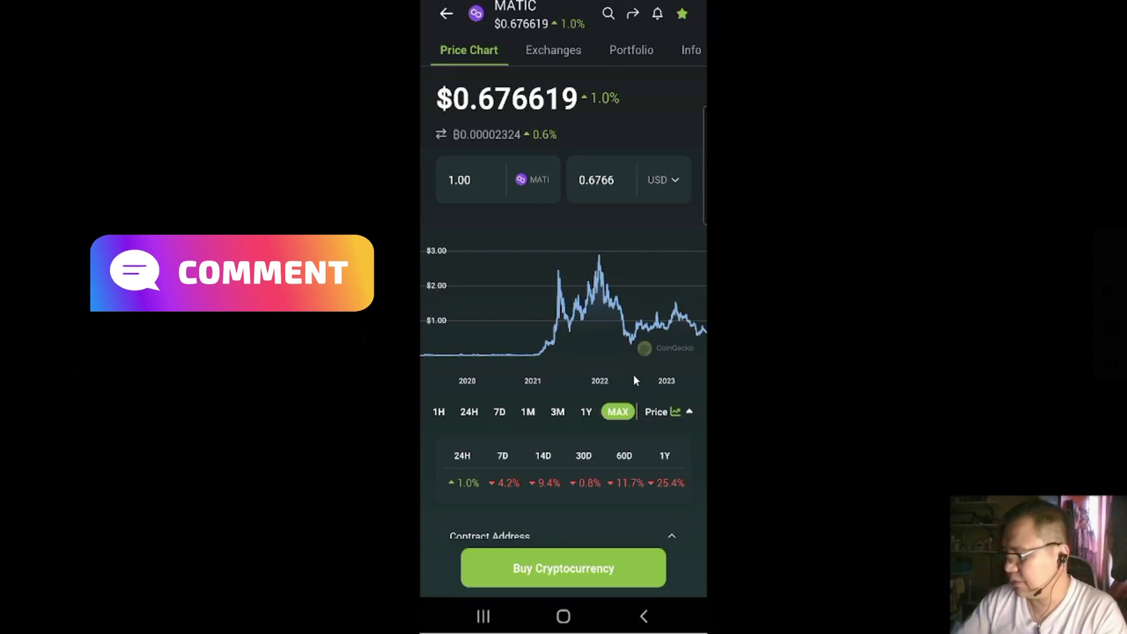
- Return from Polygon to the market list, view the portfolio, then the Explore news feed
{"action": "key", "text": "Escape"}
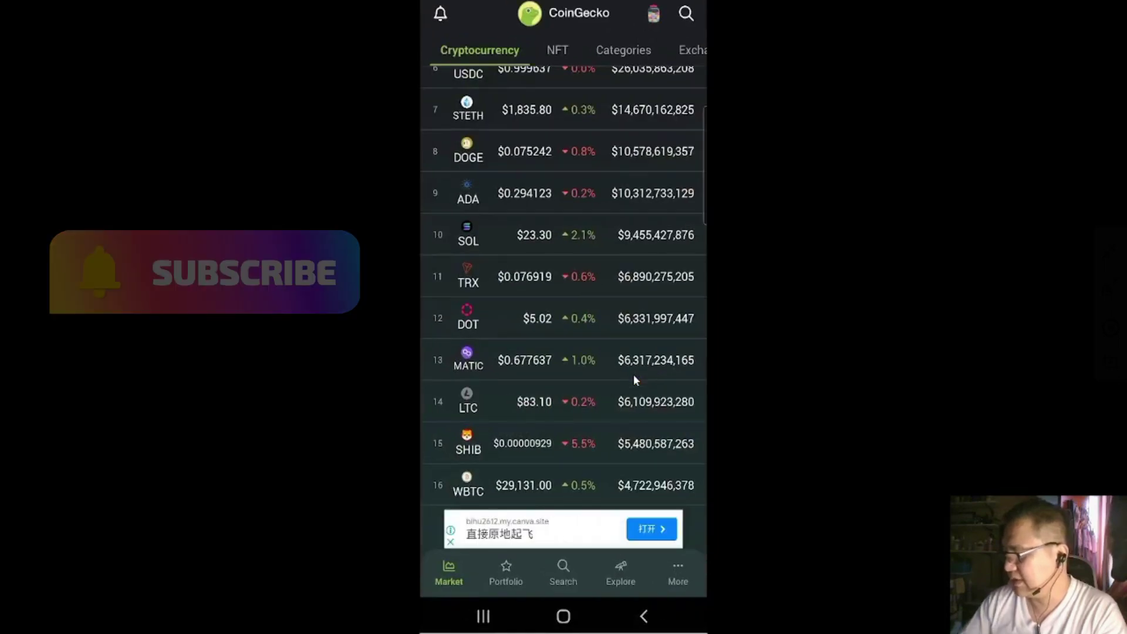
{"action": "scroll", "coordinate": [633, 375], "scroll_direction": "up", "scroll_amount": 1}
{"action": "scroll", "coordinate": [633, 375], "scroll_direction": "up", "scroll_amount": 1}
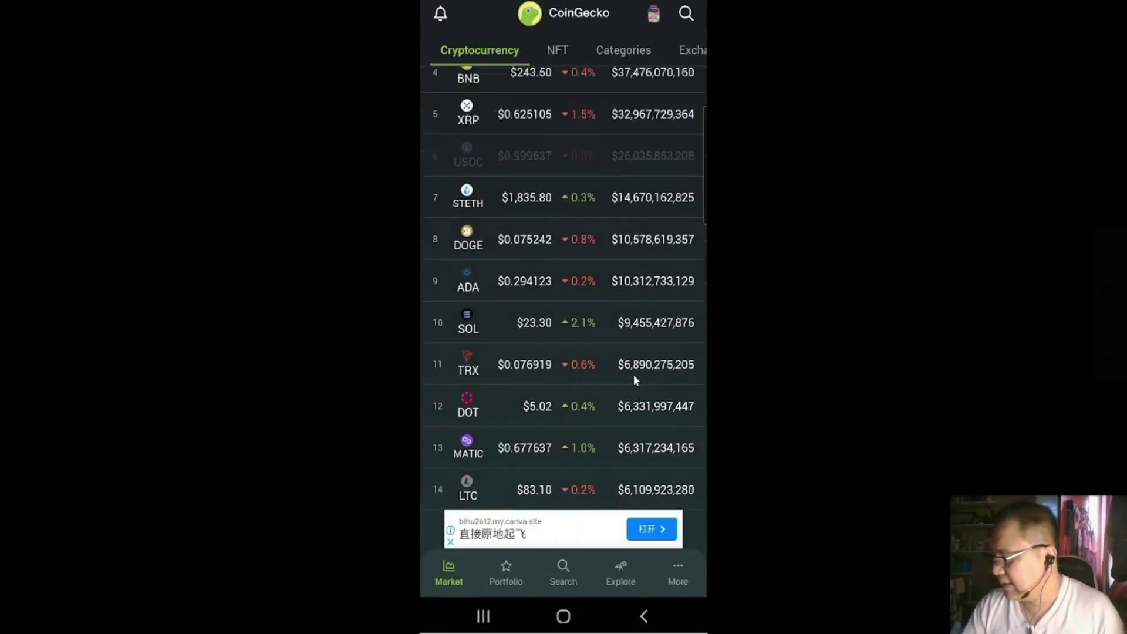
{"action": "scroll", "coordinate": [633, 374], "scroll_direction": "up", "scroll_amount": 3}
{"action": "scroll", "coordinate": [633, 374], "scroll_direction": "up", "scroll_amount": 2}
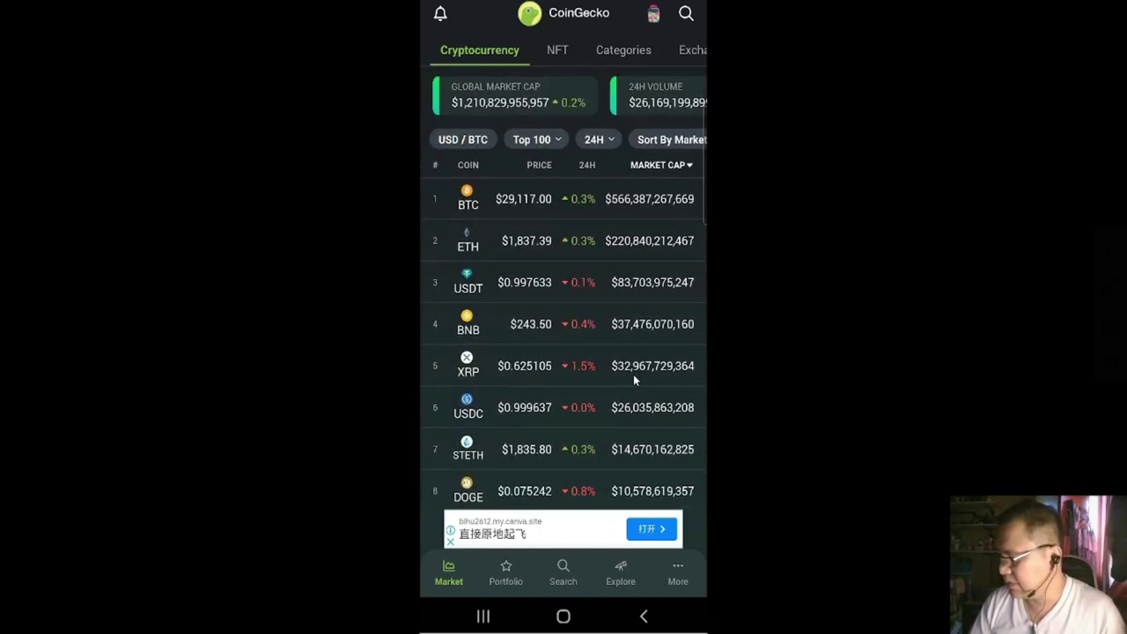
{"action": "left_click", "coordinate": [516, 569]}
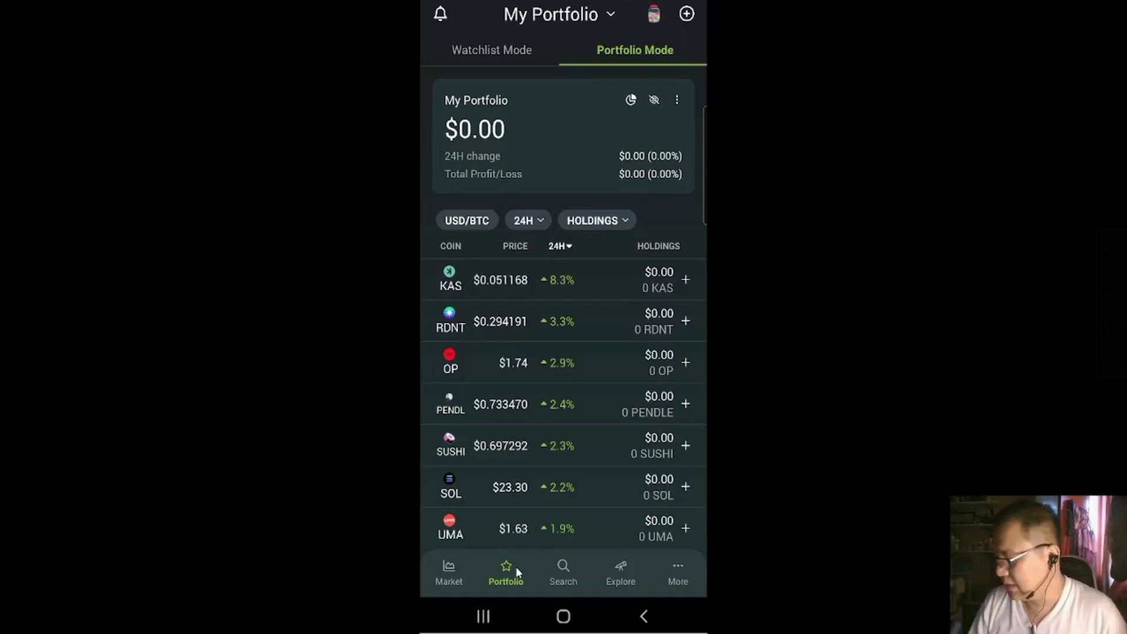
{"action": "left_click", "coordinate": [619, 572]}
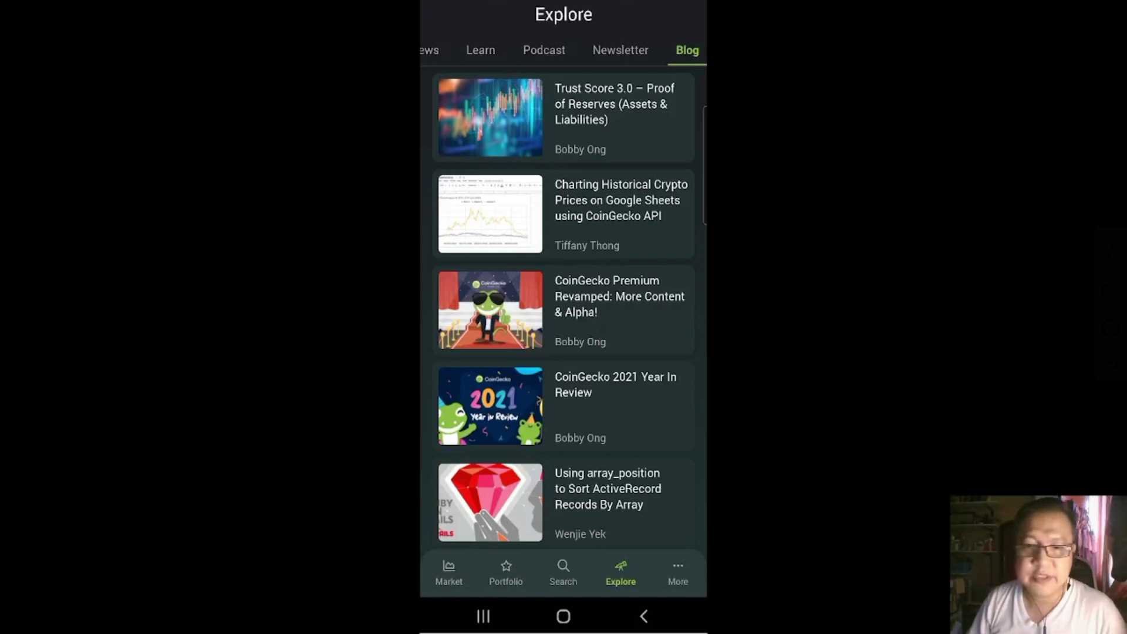
- Show the More page with dark mode, currency, tools and community links
{"action": "left_click", "coordinate": [684, 578]}
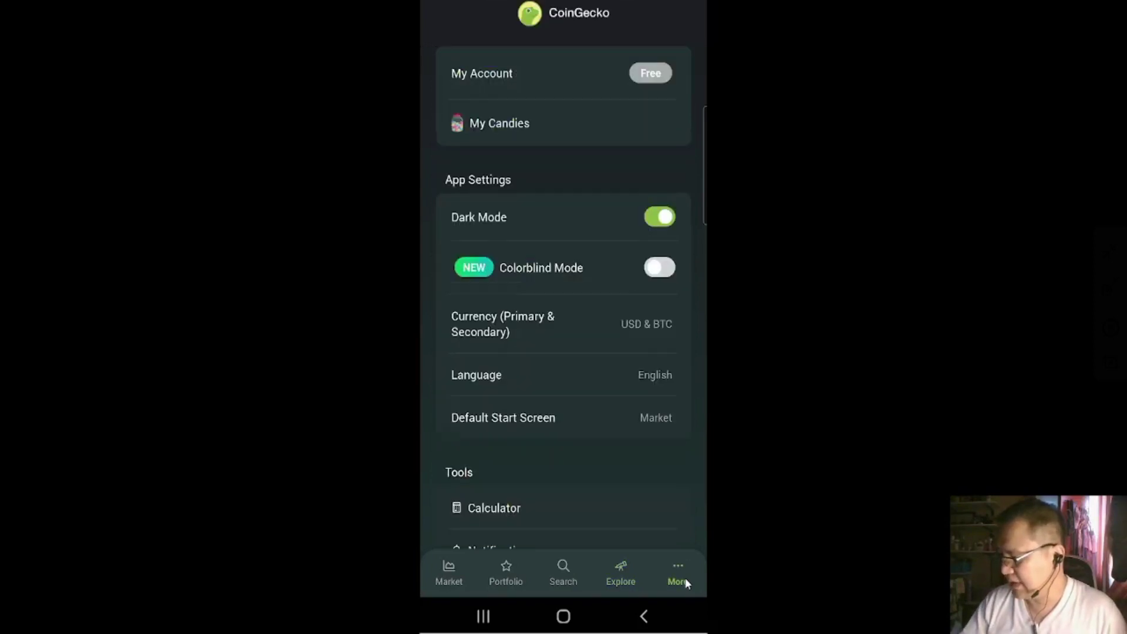
{"action": "scroll", "coordinate": [686, 578], "scroll_direction": "down", "scroll_amount": 2}
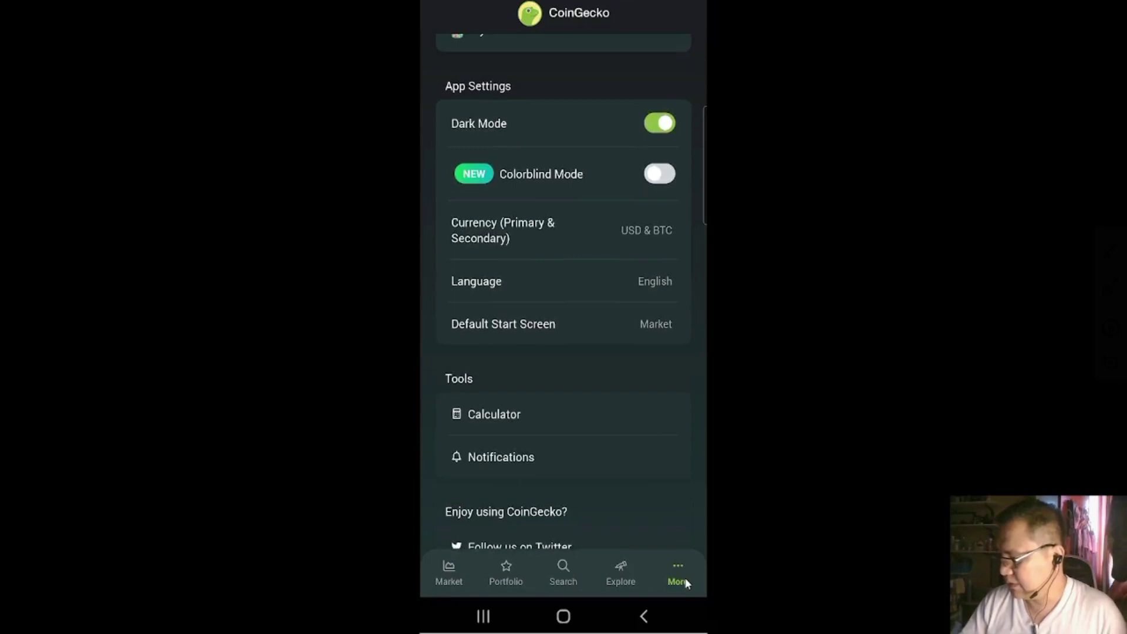